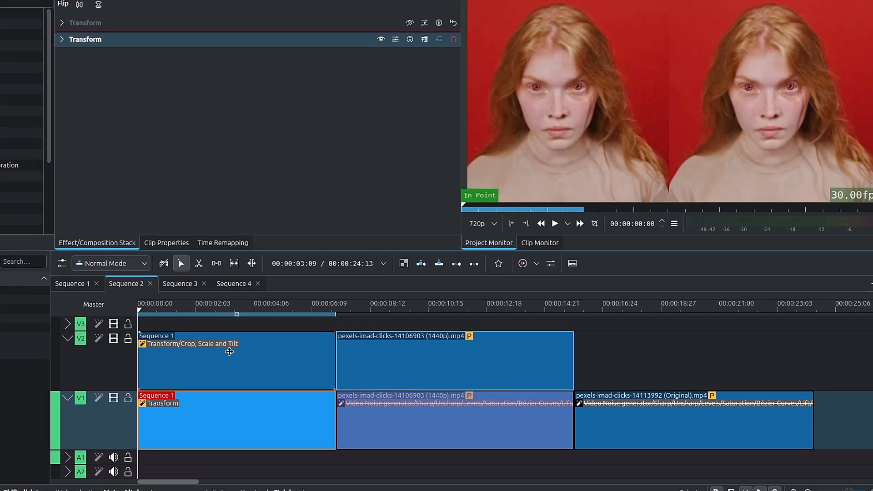
# Step: Hide and show video tracks V2 and V1 in turn to examine the two stacked Sequence 1 clips separately
pyautogui.click(300, 360)
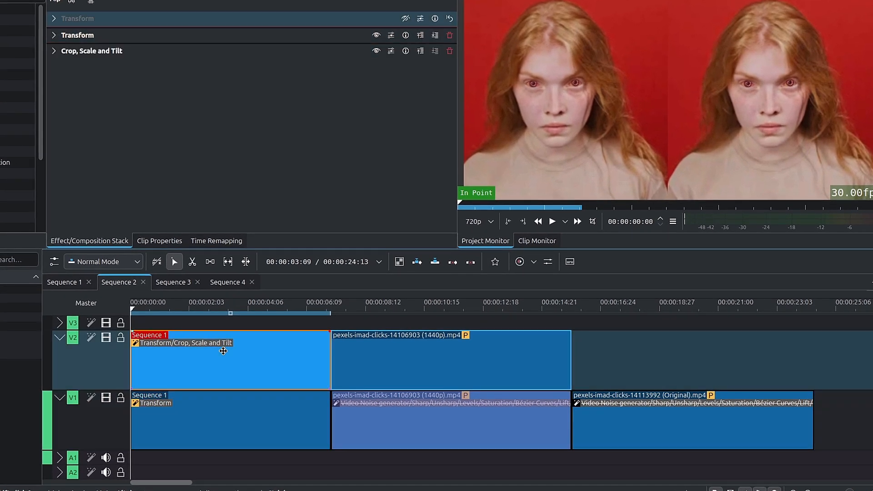
pyautogui.click(106, 344)
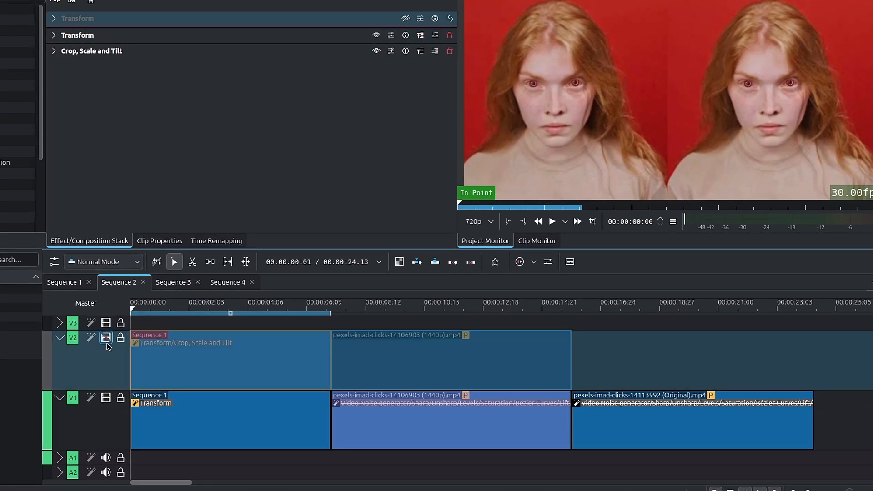
pyautogui.click(106, 398)
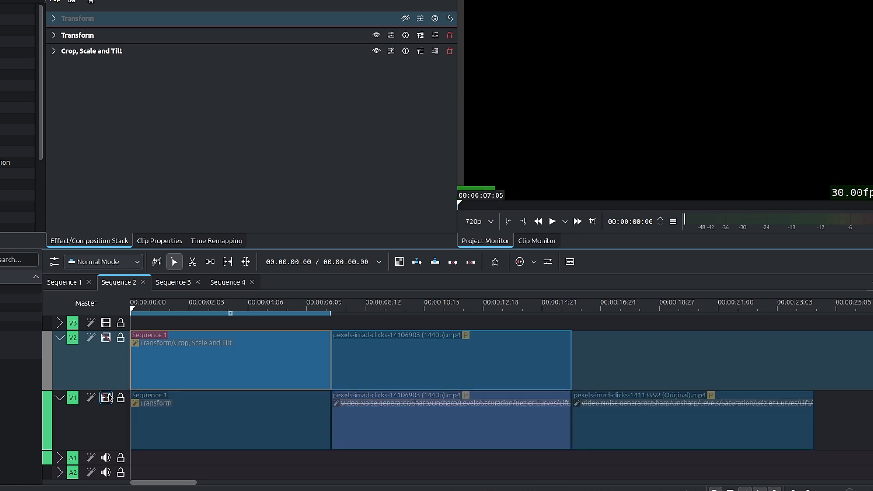
pyautogui.click(107, 338)
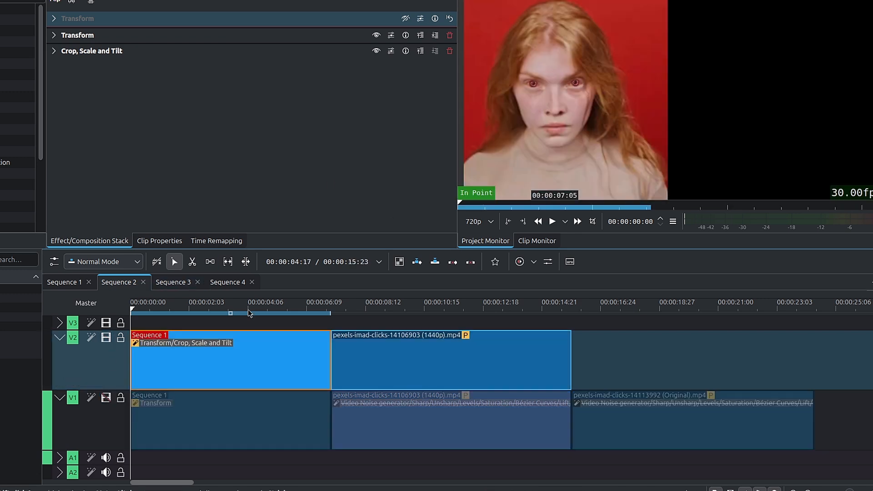
pyautogui.click(106, 399)
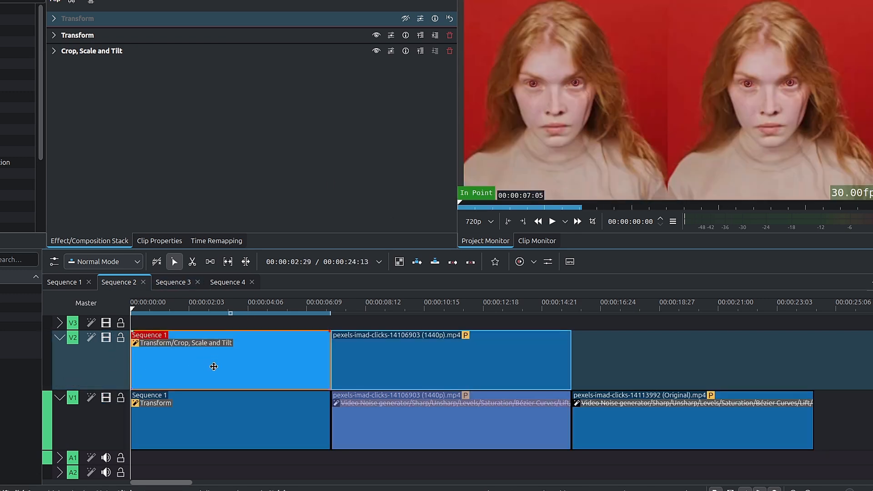
# Step: Find the Hue shift effect and apply it to both stacked Sequence 1 clips on V1 and V2
pyautogui.click(172, 308)
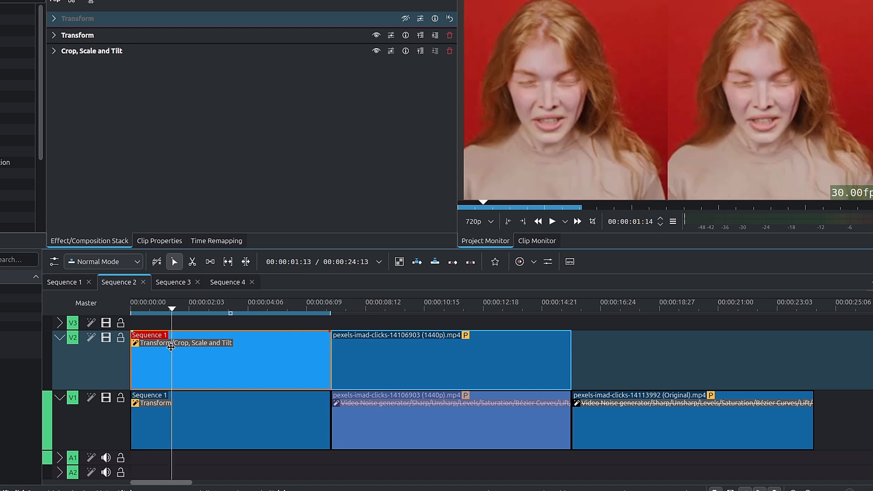
pyautogui.moveTo(171, 347); pyautogui.dragTo(231, 434)
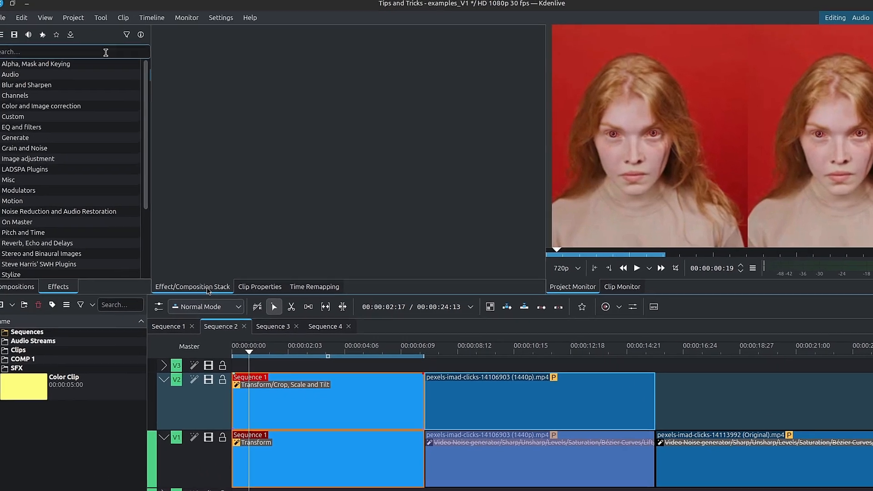
pyautogui.write('hue')
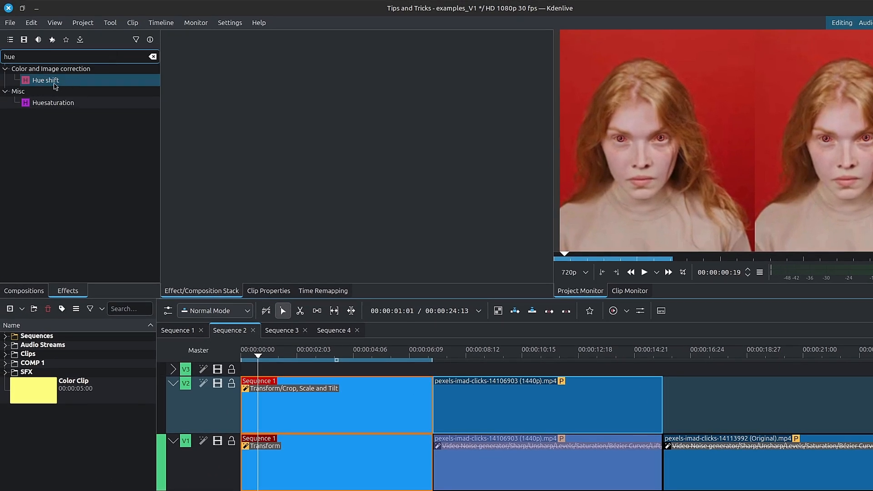
pyautogui.moveTo(53, 86); pyautogui.dragTo(276, 403)
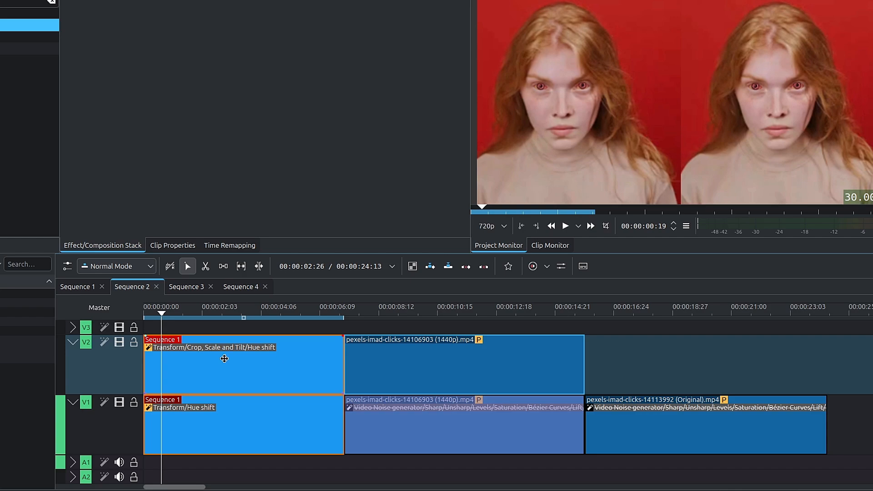
# Step: Enable applying effect changes to all clips in the group for the V2 Sequence 1 clip and show that option's settings
pyautogui.click(225, 359)
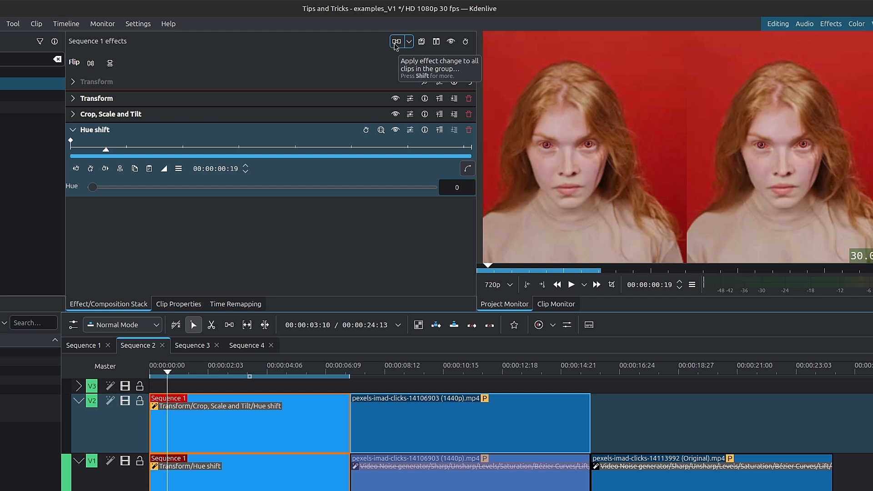
pyautogui.click(395, 43)
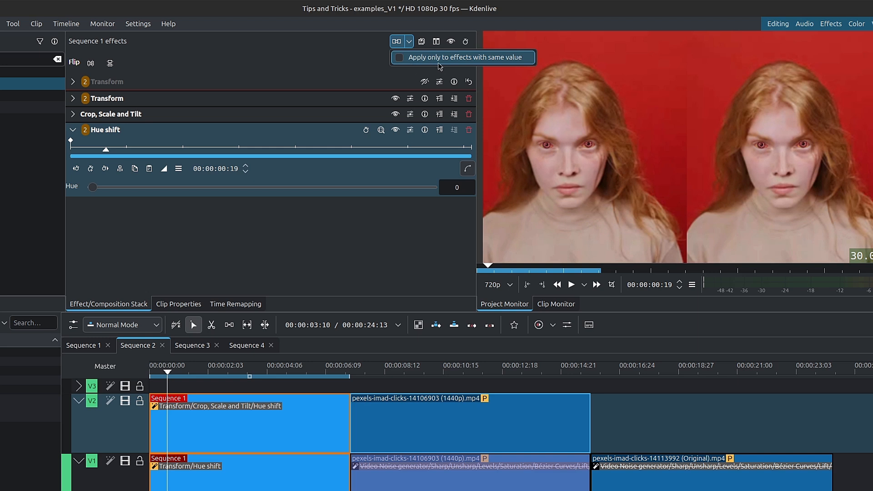
pyautogui.click(411, 44)
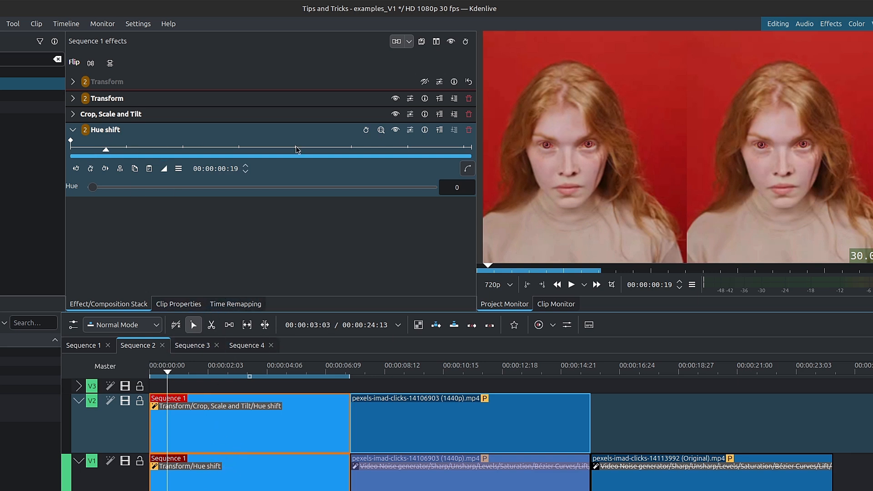
# Step: Add a Hue shift keyframe at 00:00:02:03 and set its hue to 192
pyautogui.moveTo(138, 149); pyautogui.dragTo(188, 149)
pyautogui.click(91, 120)
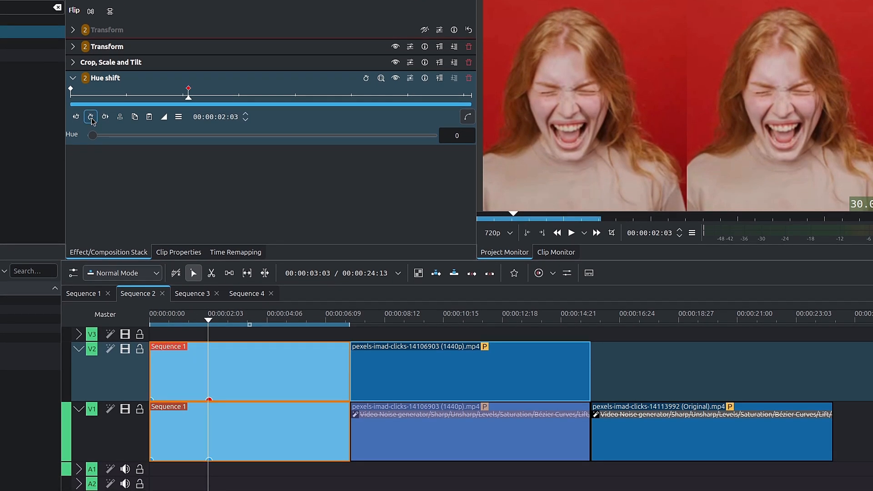
pyautogui.click(171, 96)
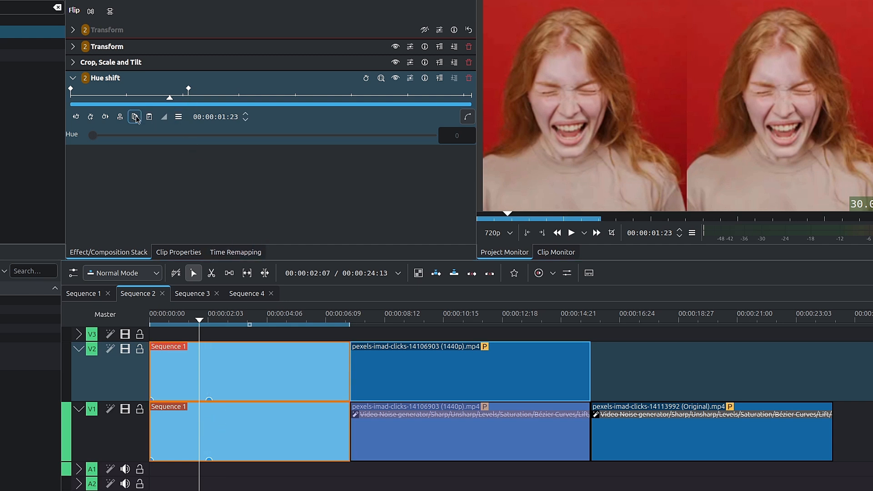
pyautogui.click(111, 117)
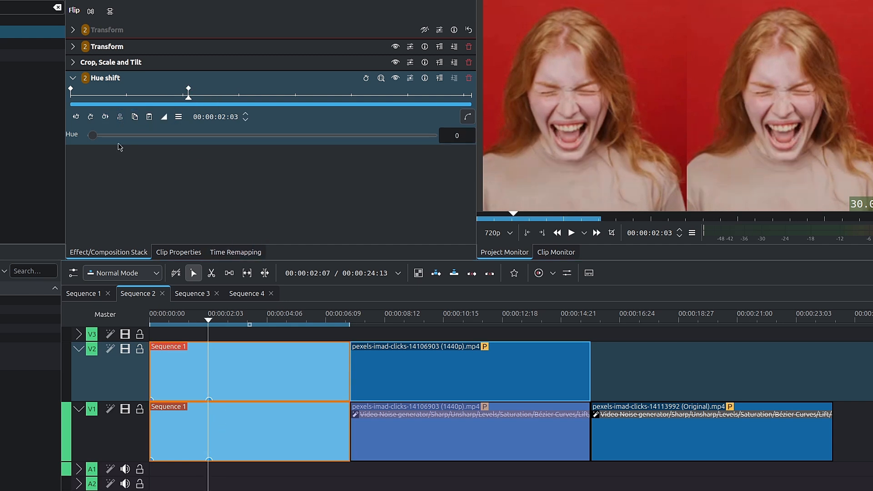
pyautogui.moveTo(104, 144); pyautogui.dragTo(274, 135)
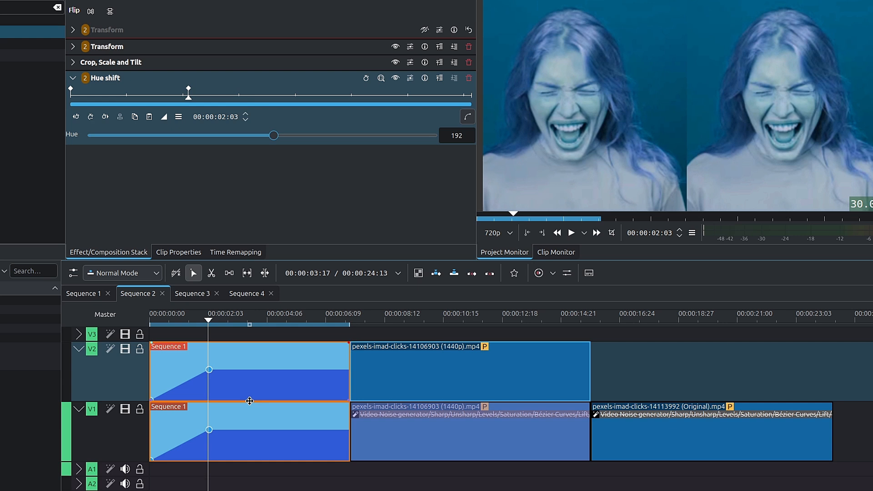
# Step: Add another Hue shift keyframe at 00:00:03:28 and return to the keyframe at 00:00:02:03
pyautogui.click(292, 96)
pyautogui.click(91, 117)
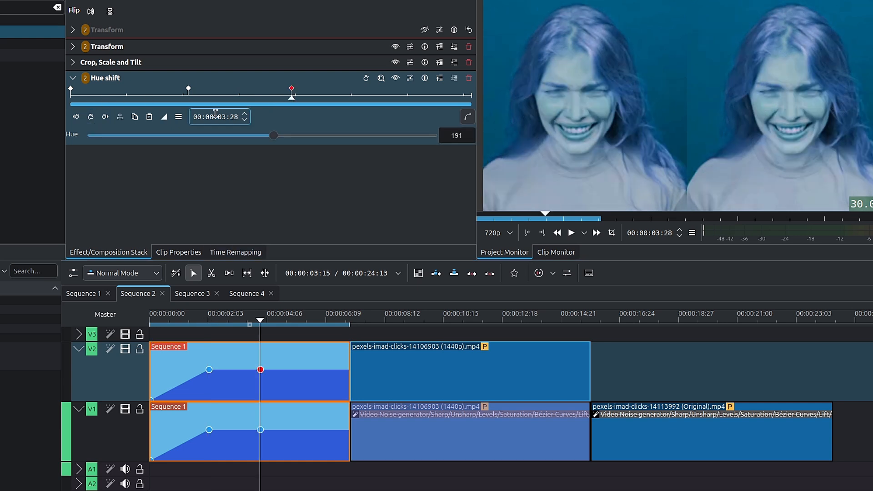
pyautogui.click(76, 117)
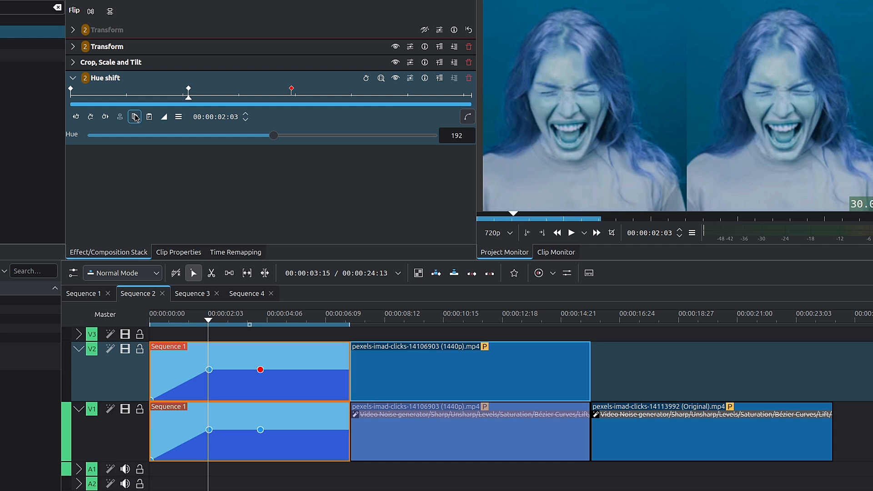
pyautogui.click(90, 117)
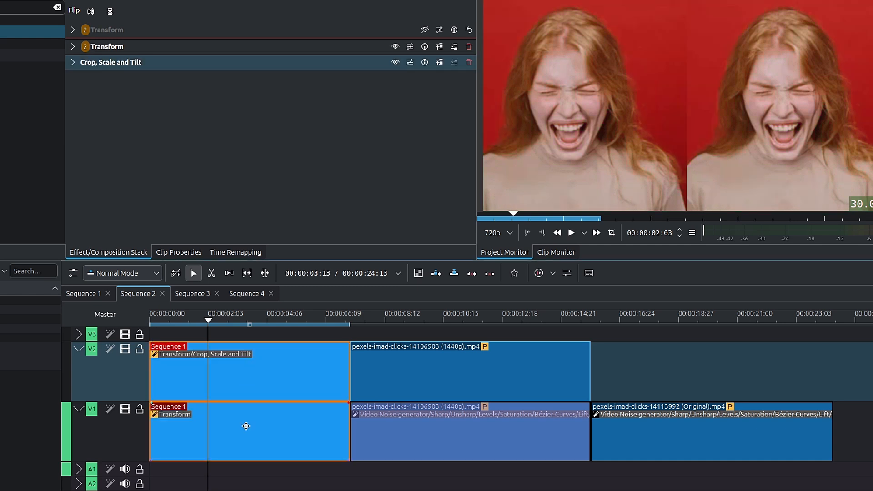
# Step: Move the V2 Sequence 1 clip directly after the pexels-imad-clicks-14106903 clip and select both Sequence 1 clips
pyautogui.click(246, 426)
pyautogui.click(265, 390)
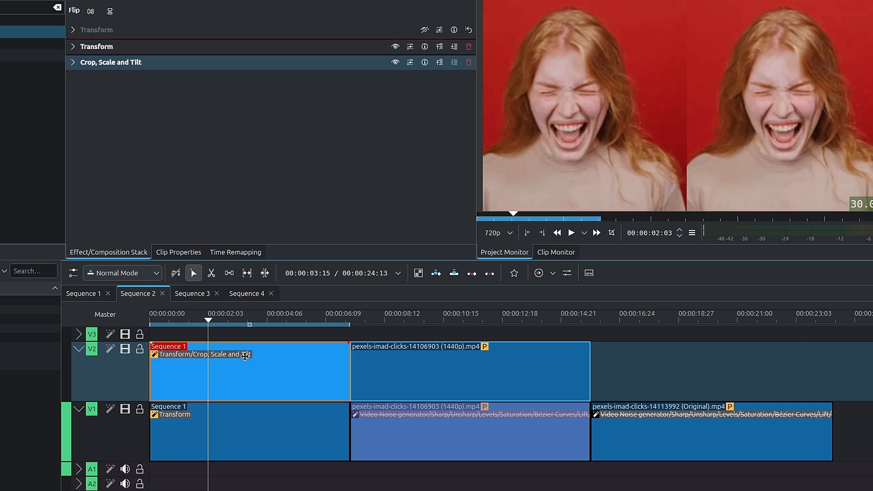
pyautogui.moveTo(242, 358); pyautogui.dragTo(667, 385)
pyautogui.click(268, 411)
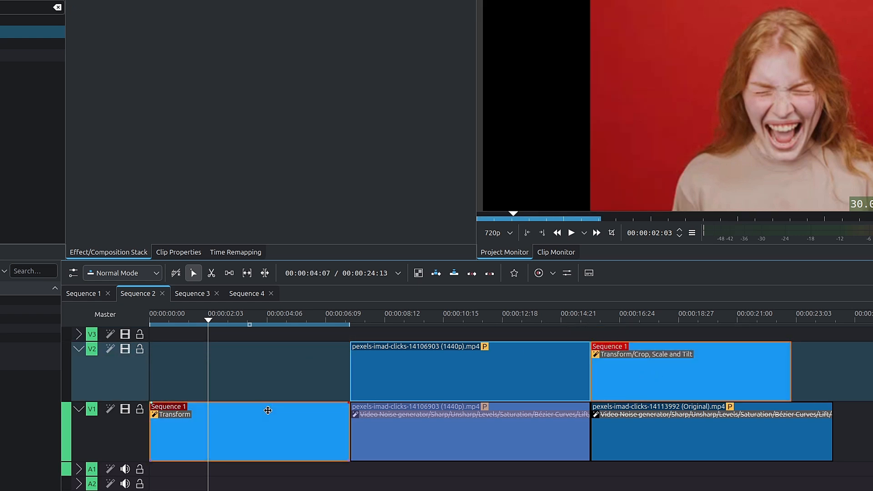
# Step: Apply Hue shift to both separated Sequence 1 clips and keyframe an increased hue at 00:00:02:03
pyautogui.moveTo(4, 31); pyautogui.dragTo(207, 417)
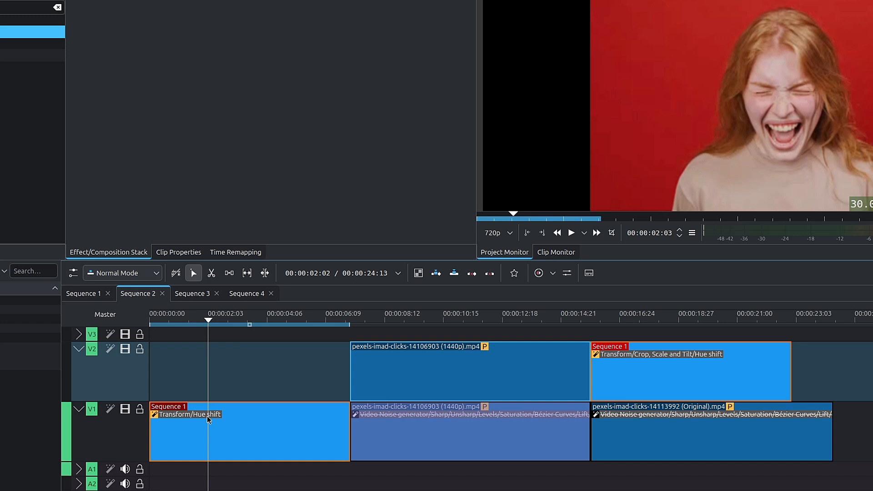
pyautogui.click(234, 415)
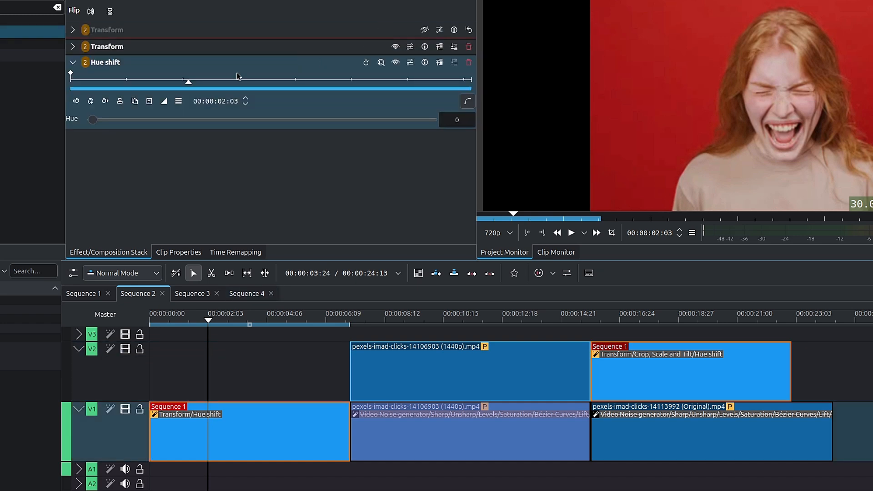
pyautogui.click(100, 105)
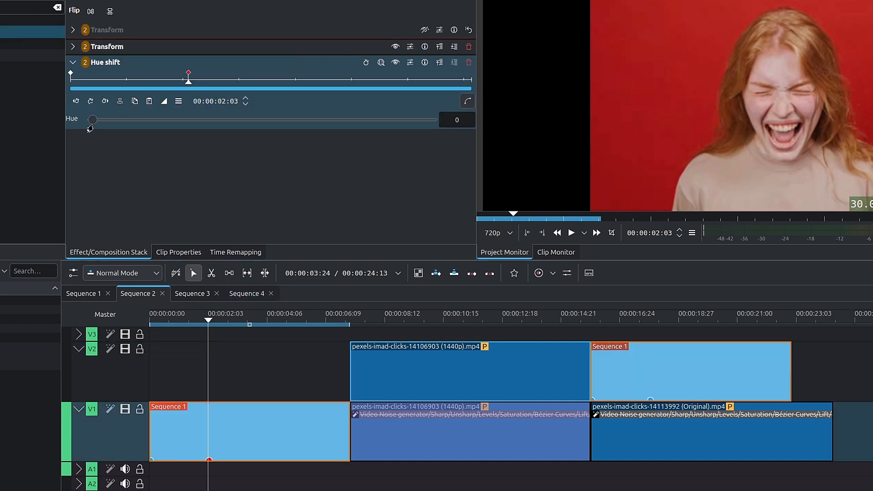
pyautogui.moveTo(93, 120); pyautogui.dragTo(186, 121)
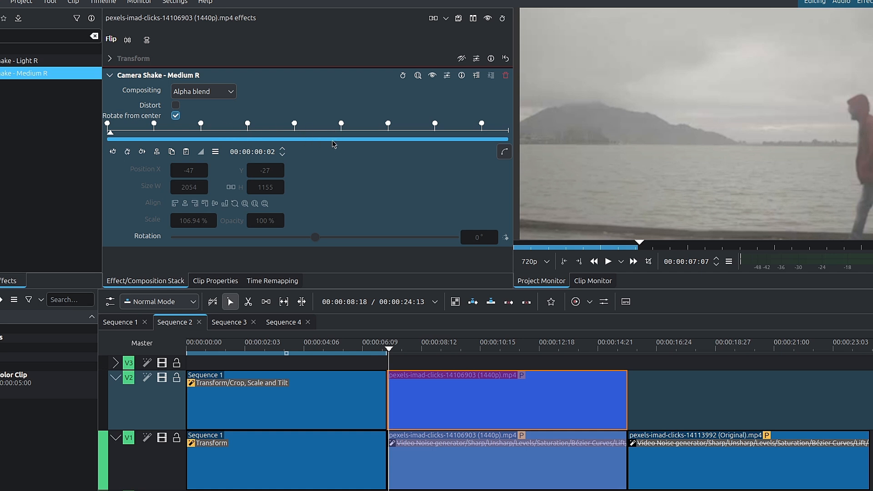
# Step: Zoom the Camera Shake - Medium R keyframe ruler in to a shorter range by narrowing it from both ends
pyautogui.moveTo(289, 141); pyautogui.dragTo(303, 141)
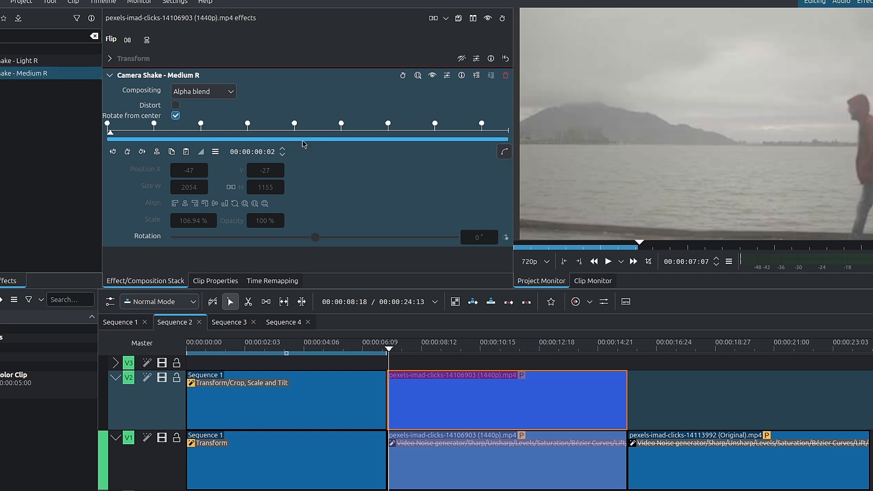
pyautogui.moveTo(509, 140); pyautogui.dragTo(330, 142)
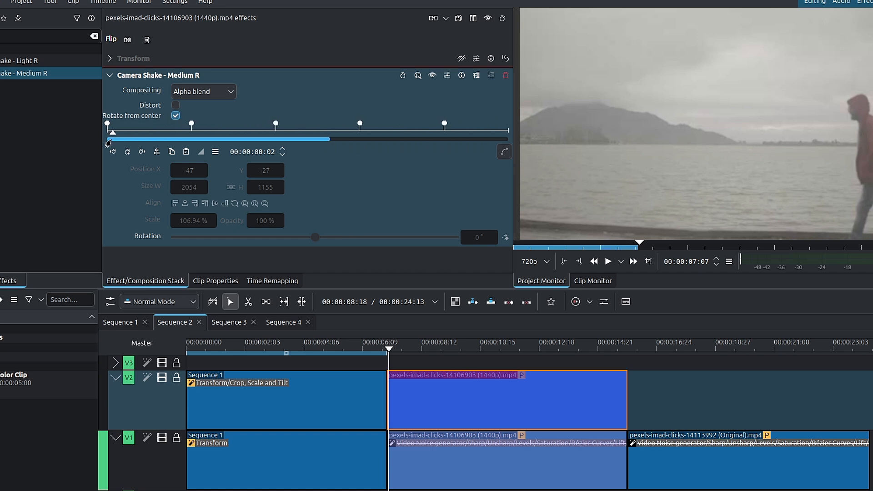
pyautogui.moveTo(109, 140); pyautogui.dragTo(313, 144)
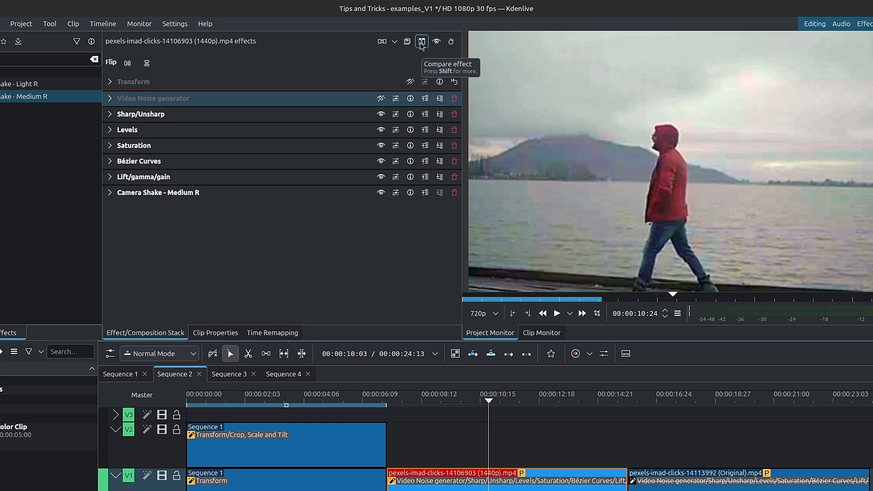
# Step: Compare the pexels-imad-clicks-14106903 clip with and without its effects, shifting the split line across the walking man
pyautogui.click(422, 42)
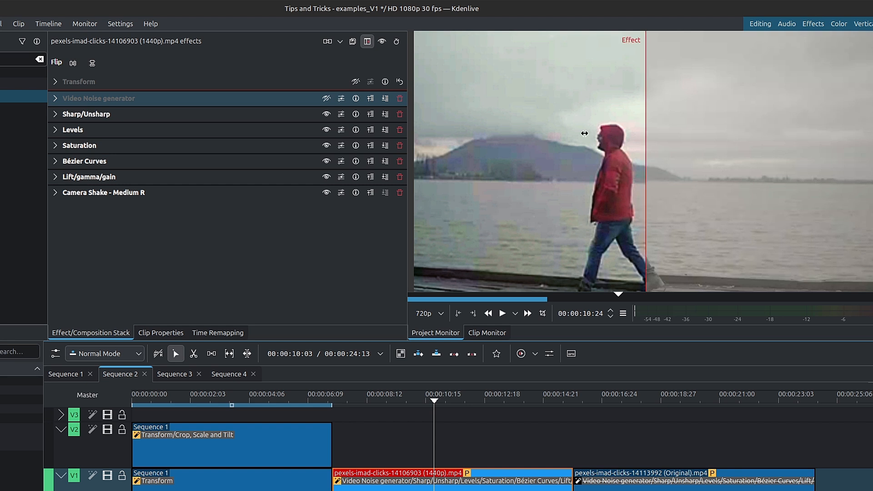
pyautogui.moveTo(639, 171); pyautogui.dragTo(546, 177)
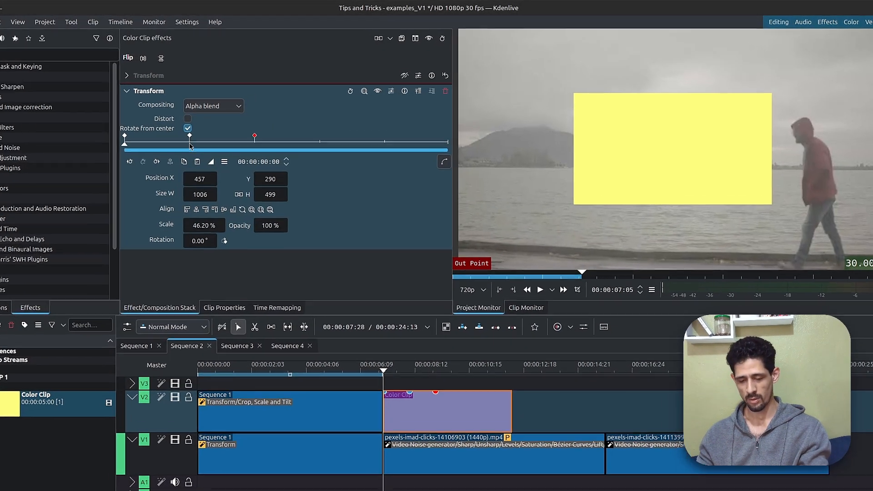
# Step: Copy the color clip's Transform keyframe at 00:00:01:00 and paste it at 00:00:03:00
pyautogui.click(211, 128)
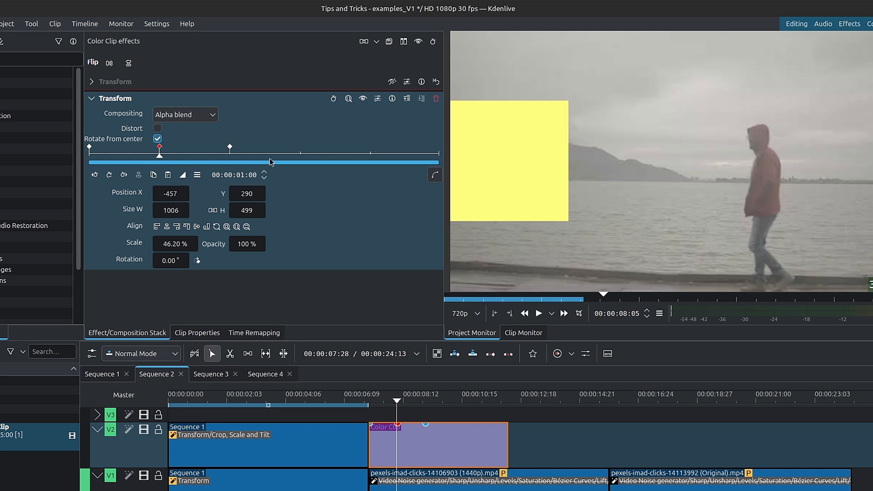
pyautogui.click(298, 156)
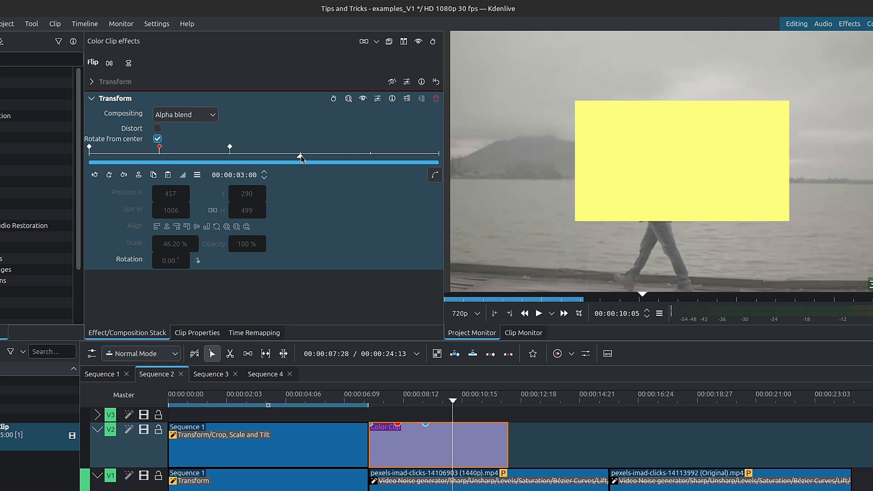
pyautogui.click(168, 176)
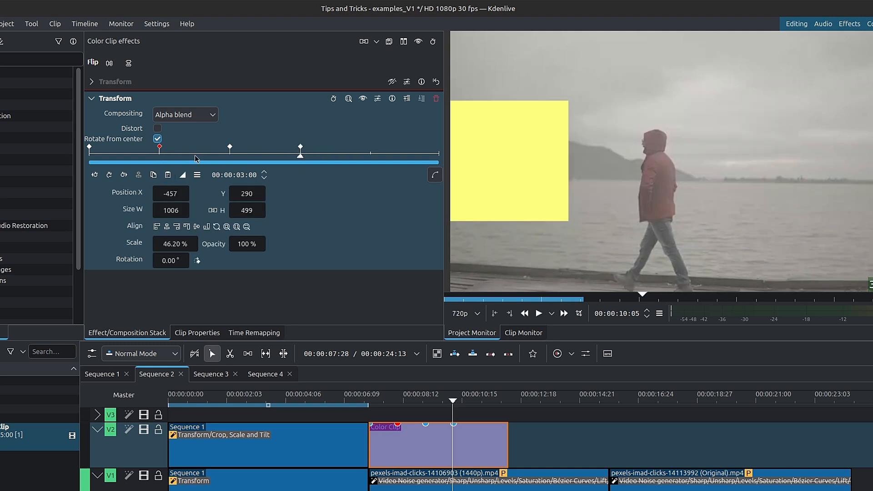
# Step: Scrub the color clip's animation between its second and third Transform keyframes and return to the keyframe at 00:00:01:00
pyautogui.moveTo(160, 157)
pyautogui.mouseDown()
pyautogui.moveTo(302, 159)
pyautogui.moveTo(208, 152)
pyautogui.mouseUp()
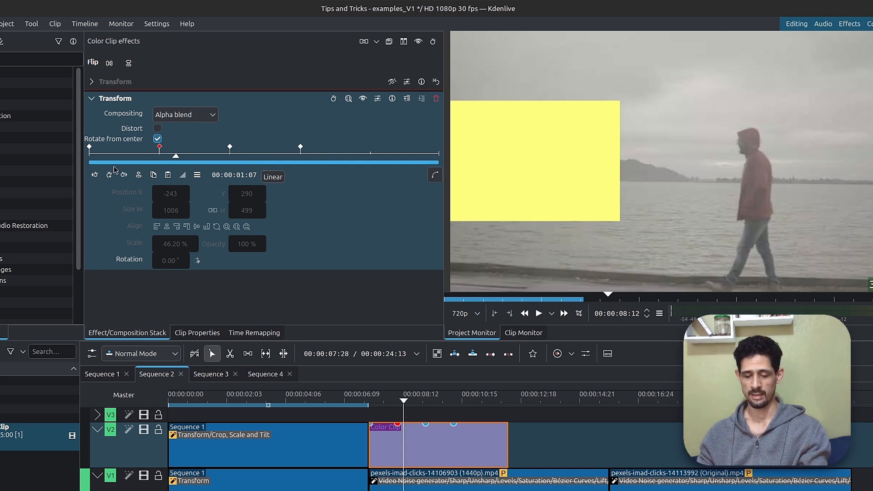
pyautogui.click(95, 175)
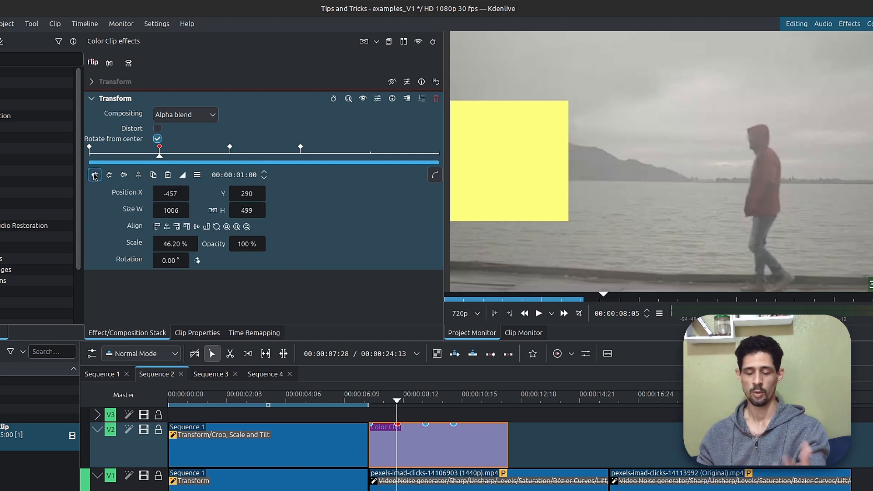
# Step: Give the color clip's Transform keyframe at 00:00:01:00 Cubic Out interpolation, paste a copy at 00:00:04:00 and check the copy's interpolation type
pyautogui.click(182, 175)
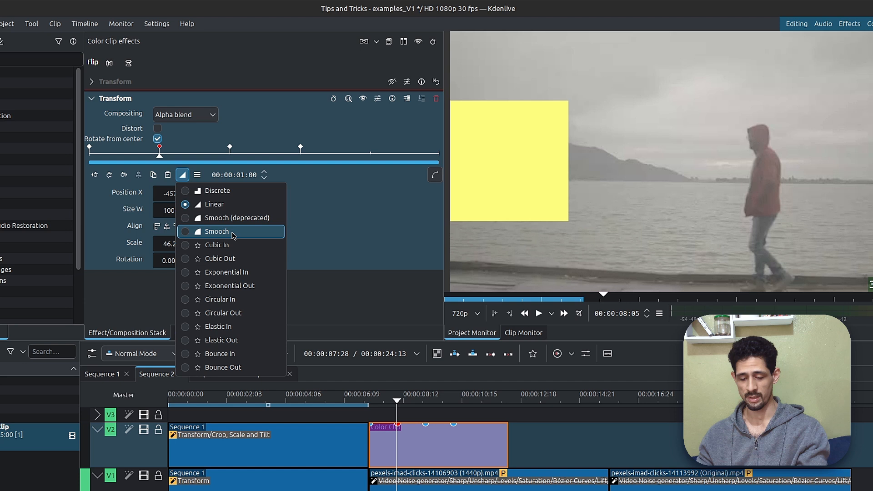
pyautogui.click(241, 258)
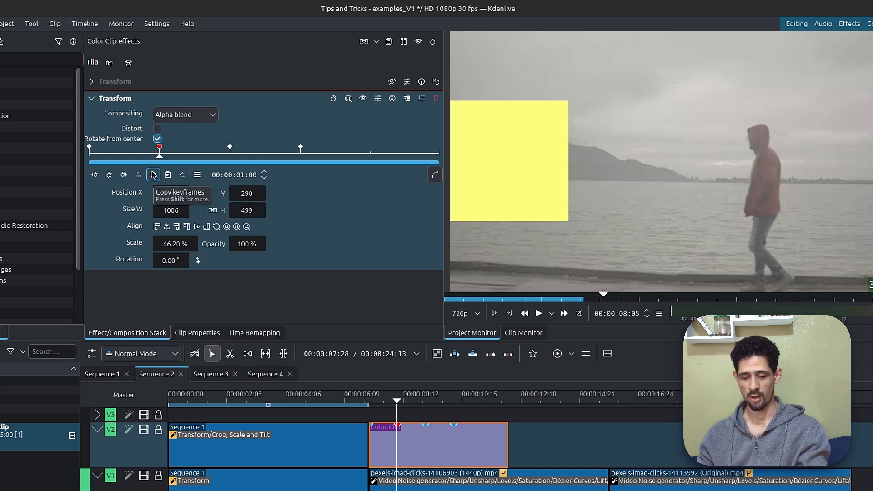
pyautogui.click(153, 175)
pyautogui.click(373, 157)
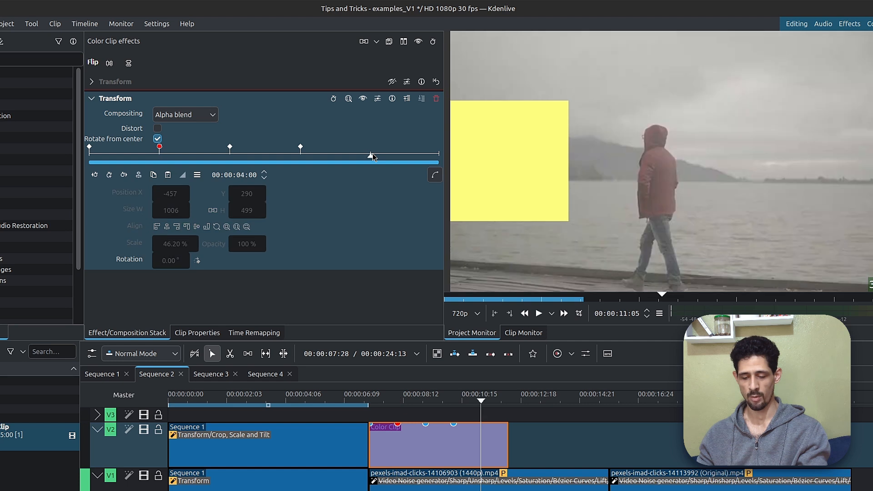
pyautogui.click(168, 174)
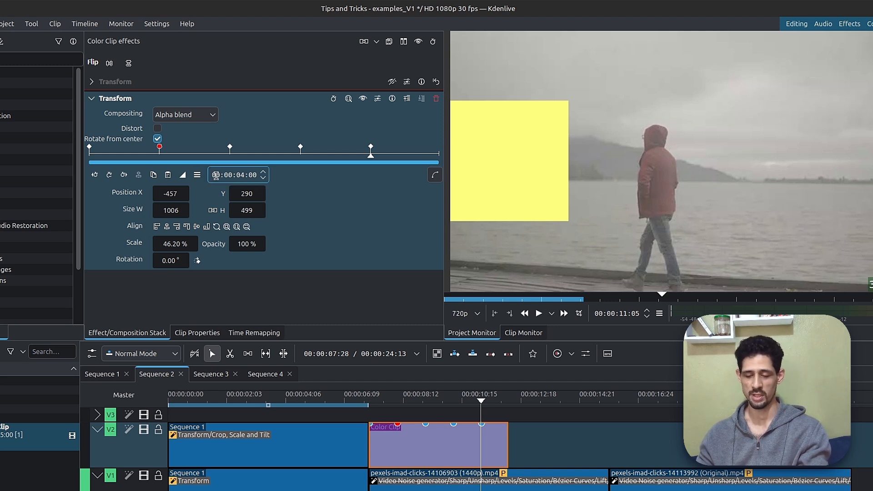
pyautogui.click(181, 178)
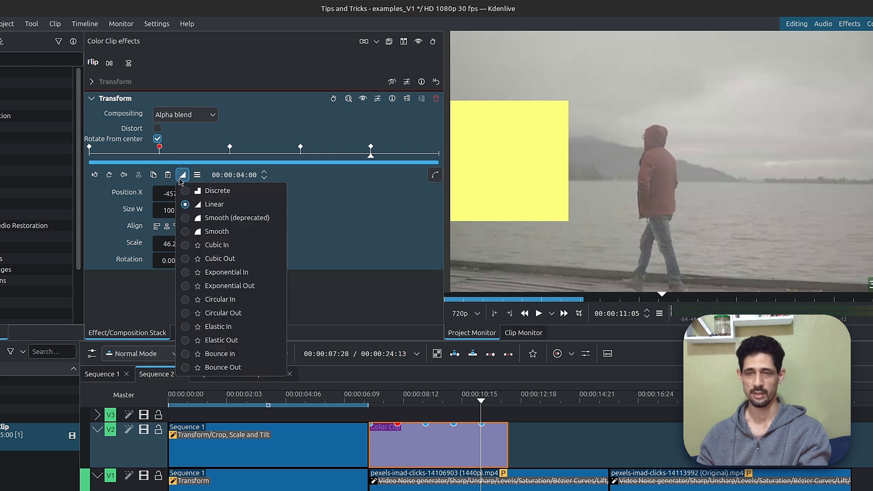
pyautogui.click(177, 180)
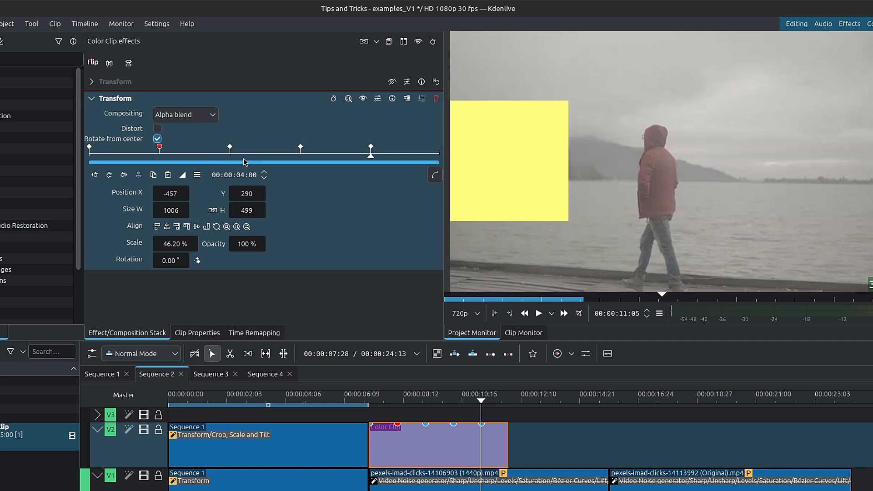
# Step: Move the Transform keyframe at 00:00:02:00 to the playhead at 00:00:02:15 and bring it back to 00:00:02:00
pyautogui.moveTo(262, 157); pyautogui.dragTo(267, 157)
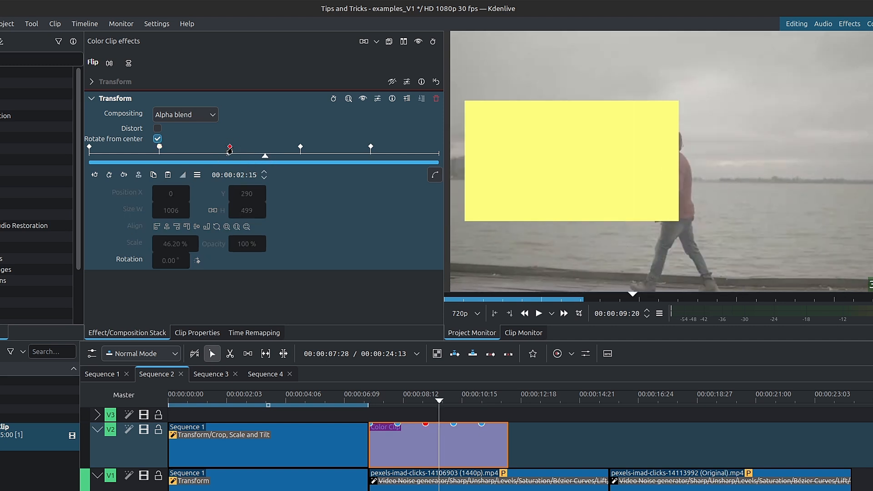
pyautogui.click(139, 176)
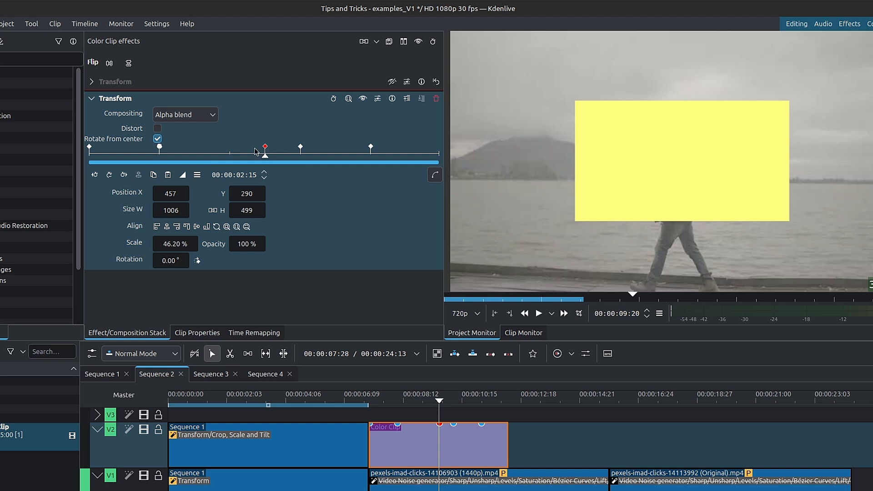
pyautogui.moveTo(265, 148); pyautogui.dragTo(228, 148)
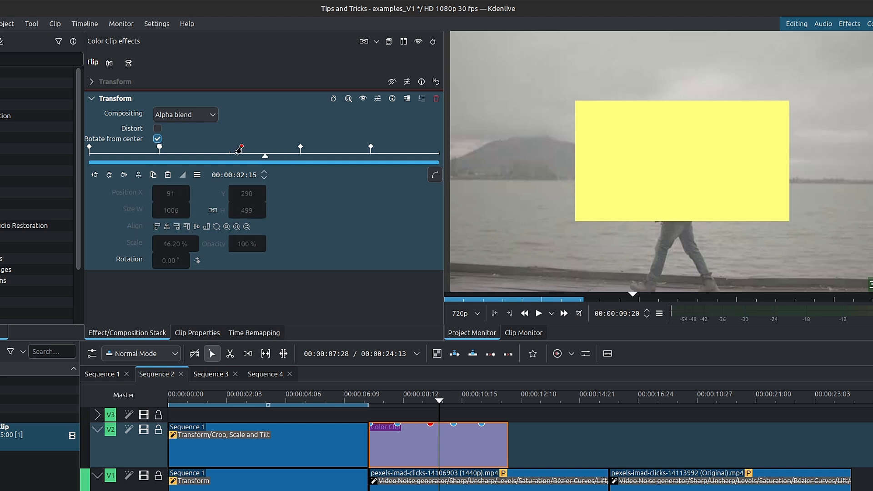
pyautogui.click(236, 153)
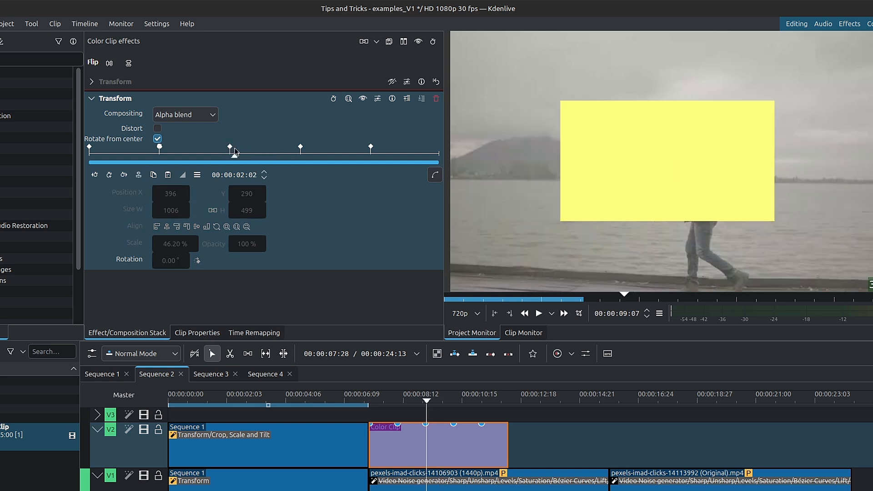
# Step: Try to move the keyframe at 00:00:02:00 to the playhead at 00:00:03:12, beyond the next keyframe, and shift it back towards its original place
pyautogui.click(331, 155)
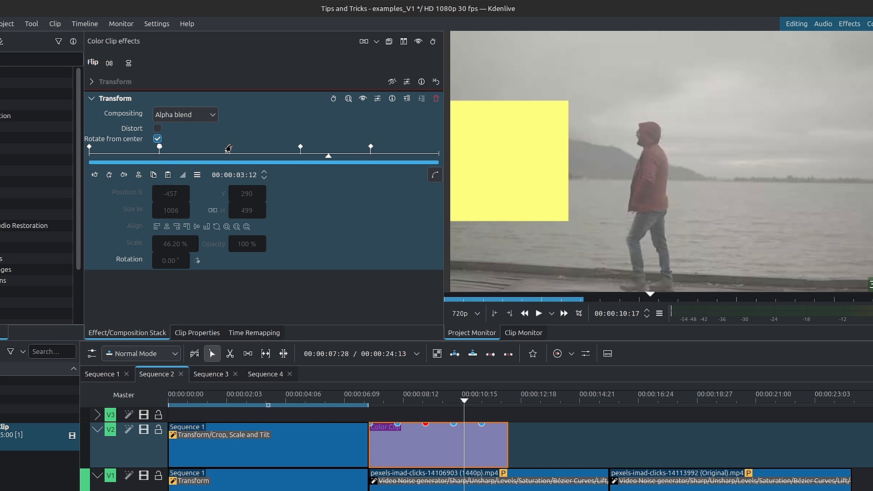
pyautogui.click(139, 175)
pyautogui.click(294, 150)
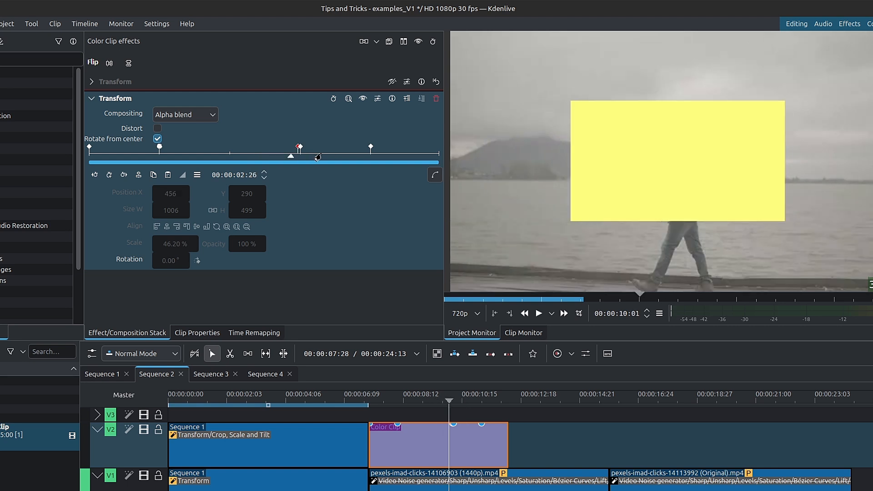
pyautogui.moveTo(297, 147); pyautogui.dragTo(240, 163)
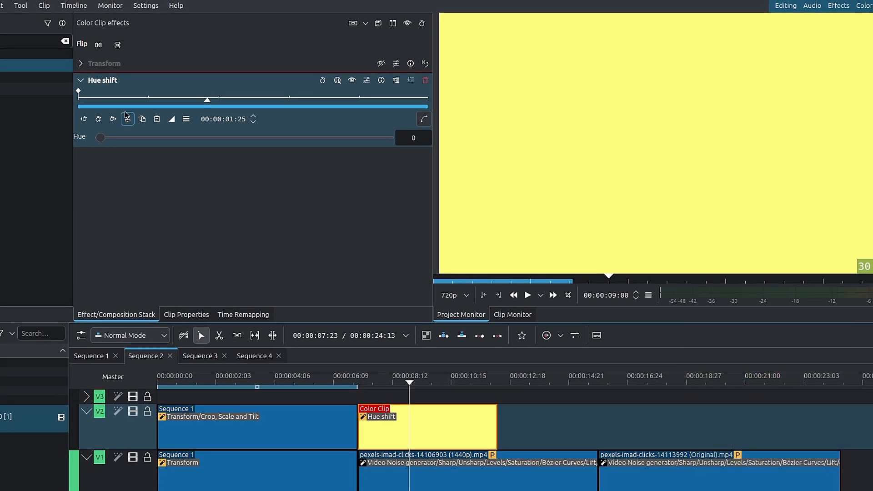
# Step: Set the color clip's Hue shift to 100 and enable an effect zone for it
pyautogui.click(221, 101)
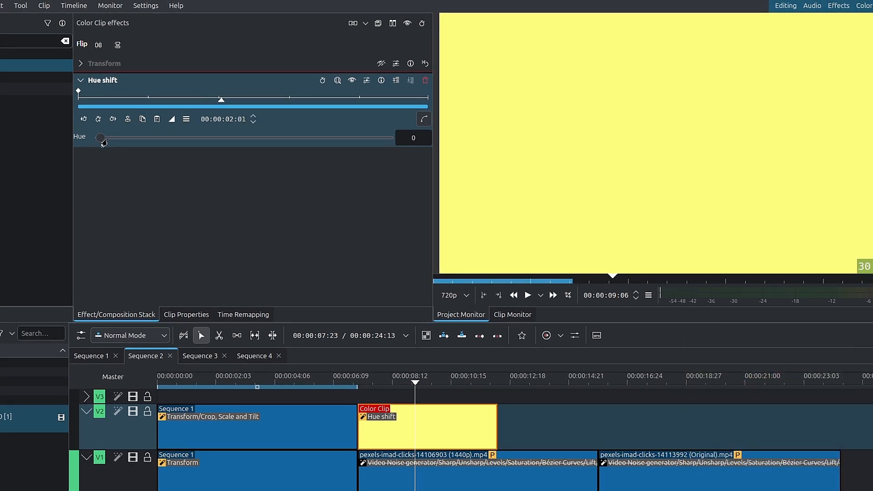
pyautogui.moveTo(104, 143); pyautogui.dragTo(181, 150)
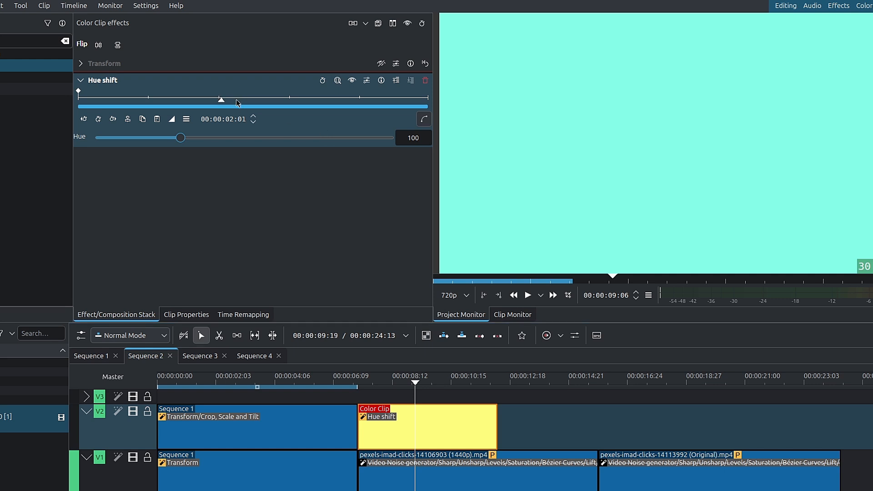
pyautogui.click(341, 81)
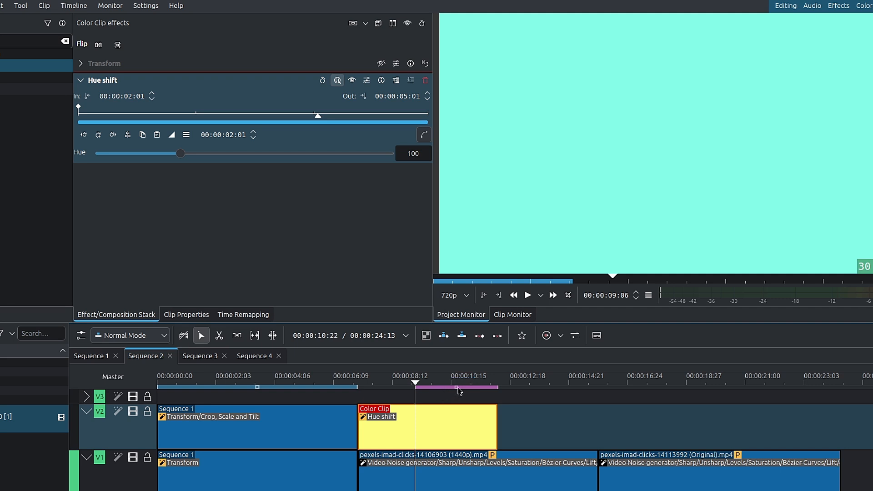
# Step: Move the Hue shift zone along the timeline to 00:00:01:00–00:00:04:02 and shorten it to start at 00:00:01:16
pyautogui.moveTo(458, 391); pyautogui.dragTo(425, 391)
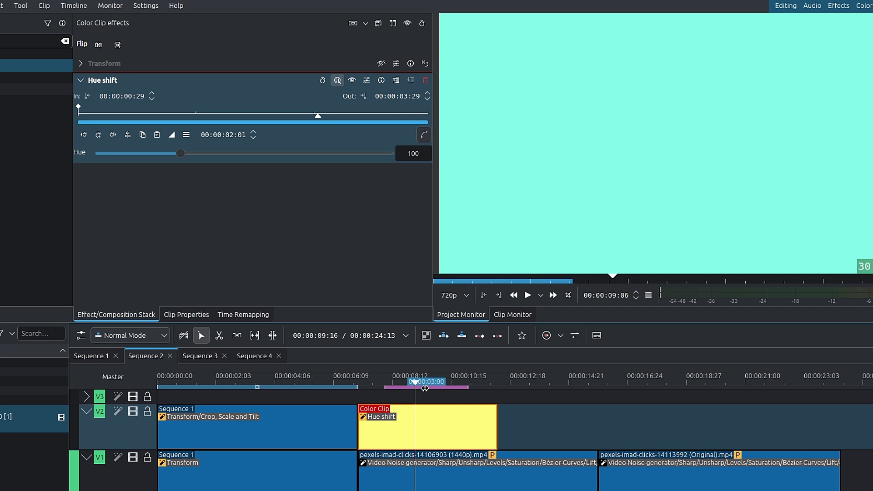
pyautogui.click(384, 381)
pyautogui.moveTo(385, 381); pyautogui.dragTo(471, 387)
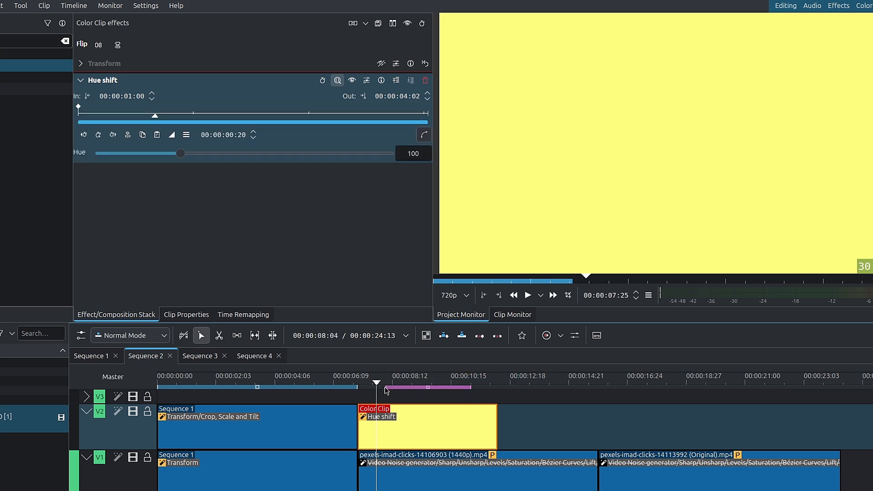
pyautogui.moveTo(386, 388)
pyautogui.mouseDown()
pyautogui.moveTo(436, 387)
pyautogui.moveTo(403, 387)
pyautogui.moveTo(395, 373)
pyautogui.mouseUp()
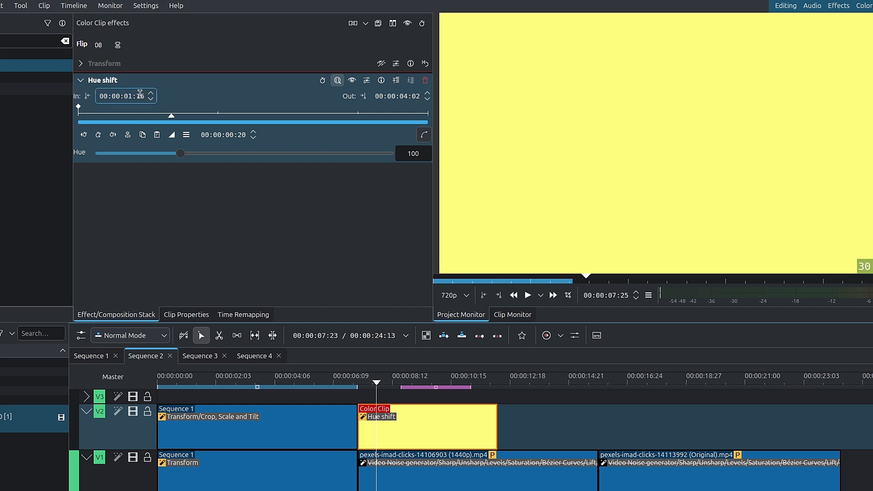
# Step: Set the Hue shift zone's start to the playhead at 00:00:00:20 and its end to 00:00:03:17, and disable the zone
pyautogui.click(88, 96)
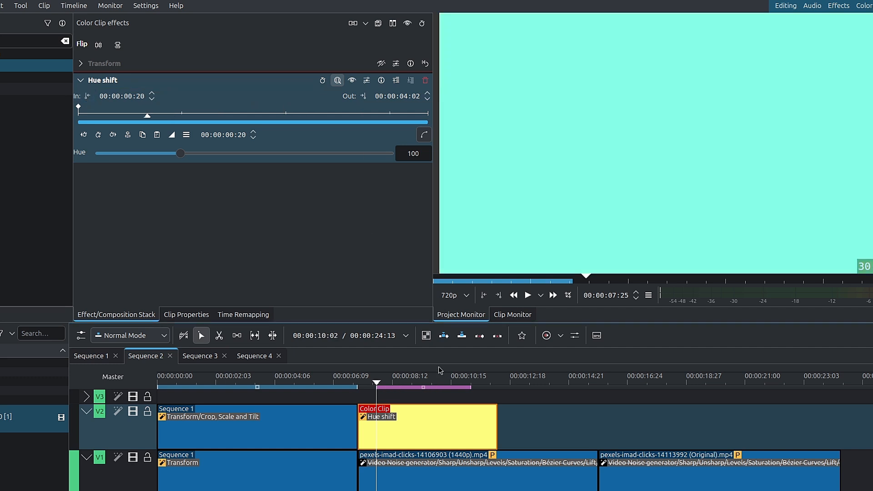
pyautogui.click(459, 384)
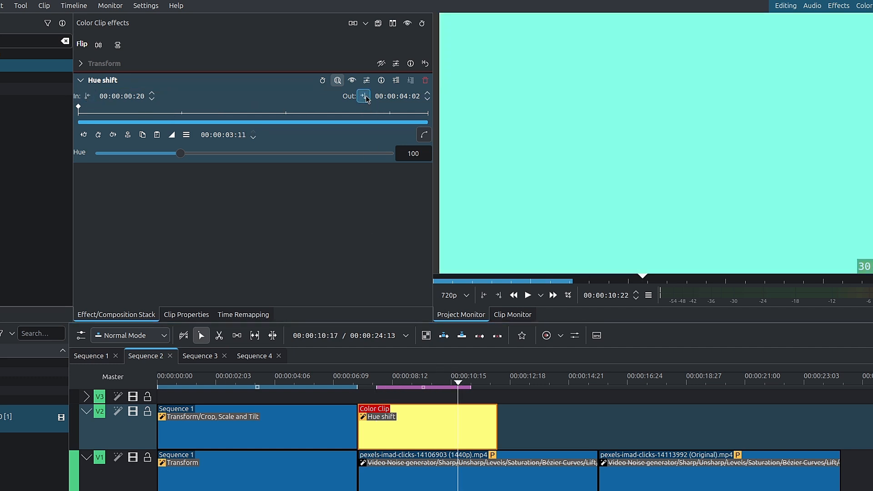
pyautogui.click(368, 99)
pyautogui.click(338, 81)
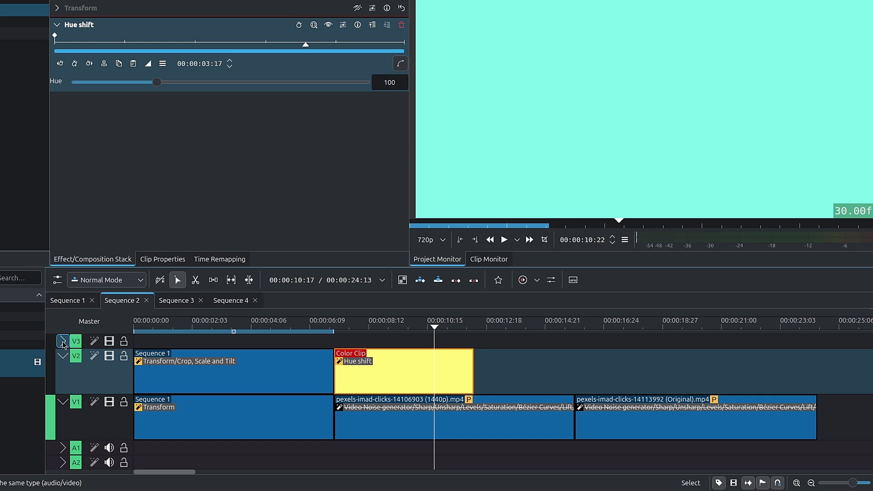
# Step: Expand track V3 and collapse all video tracks at once
pyautogui.click(65, 342)
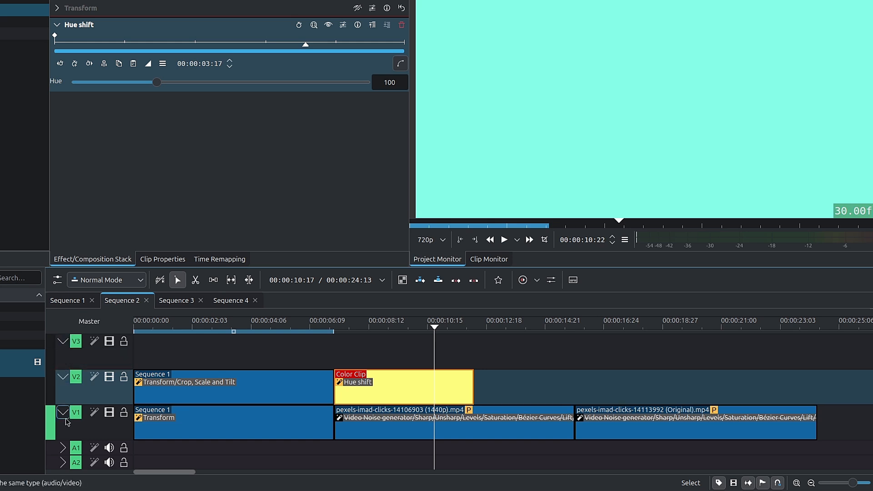
pyautogui.keyDown('shift'); pyautogui.click(66, 345); pyautogui.keyUp('shift')
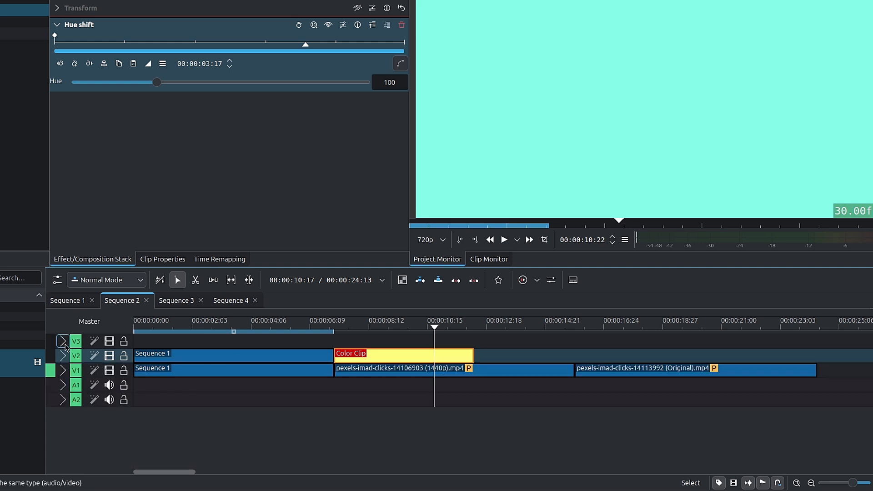
# Step: Toggle audio tracks A1 and A2 together between expanded and collapsed, leaving both collapsed
pyautogui.keyDown('shift'); pyautogui.click(64, 387); pyautogui.keyUp('shift')
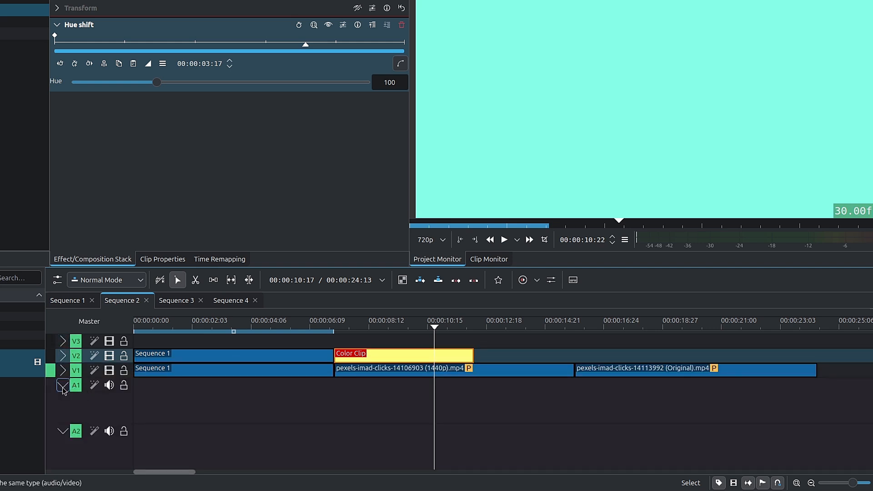
pyautogui.keyDown('shift'); pyautogui.click(63, 388); pyautogui.keyUp('shift')
pyautogui.keyDown('shift'); pyautogui.click(66, 387); pyautogui.keyUp('shift')
pyautogui.keyDown('shift'); pyautogui.click(64, 386); pyautogui.keyUp('shift')
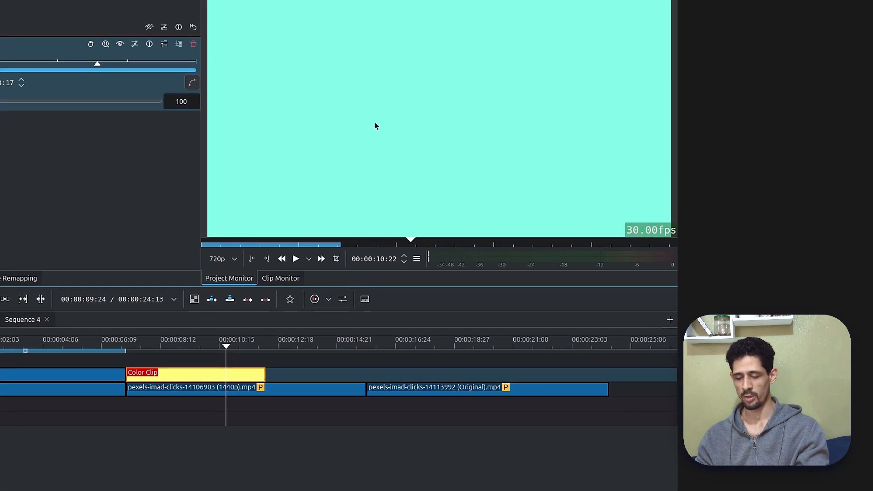
# Step: Open the Current Monitor Overlay options for the project monitor
pyautogui.rightClick(399, 148)
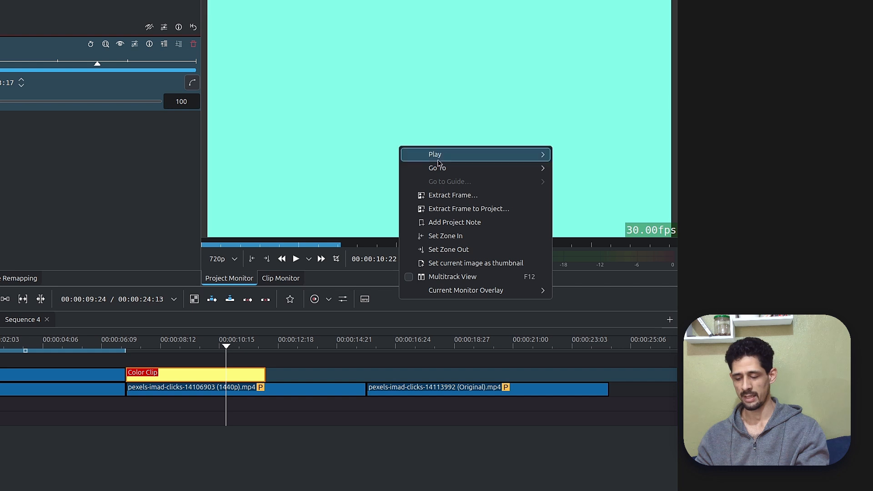
pyautogui.moveTo(465, 289)
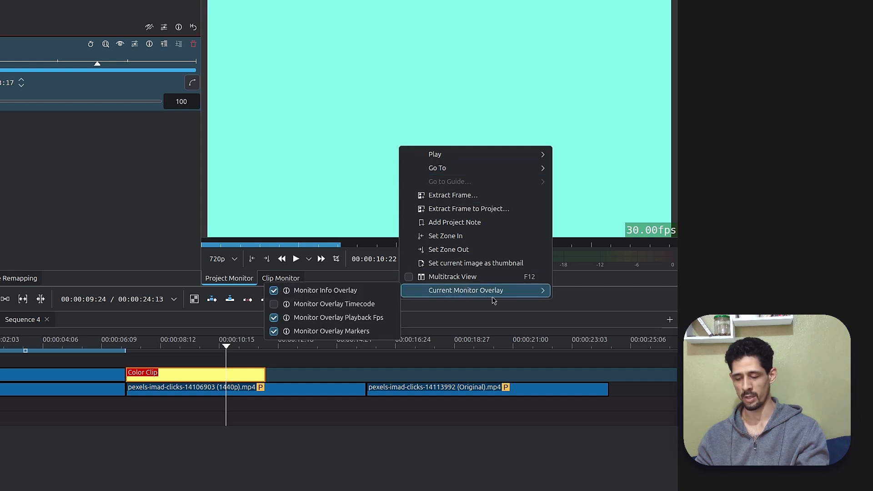